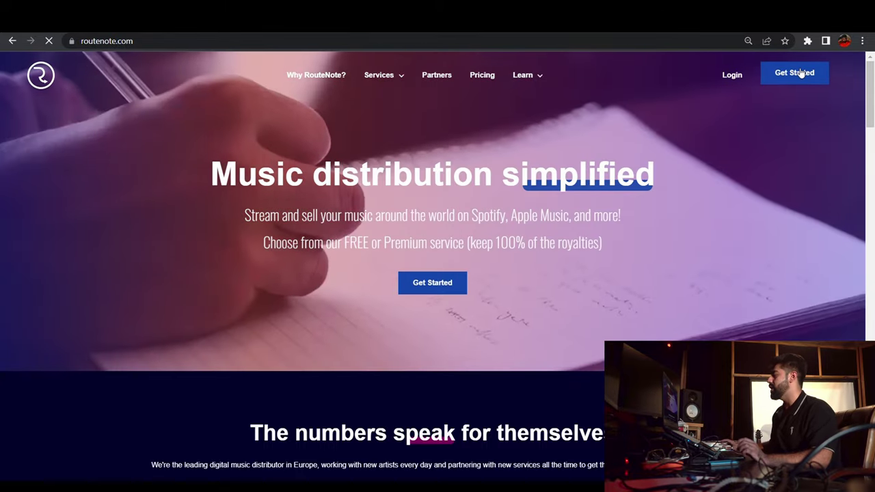
Step: Start a new RouteNote account and enter the username and a Gmail email address
left_click(800, 73)
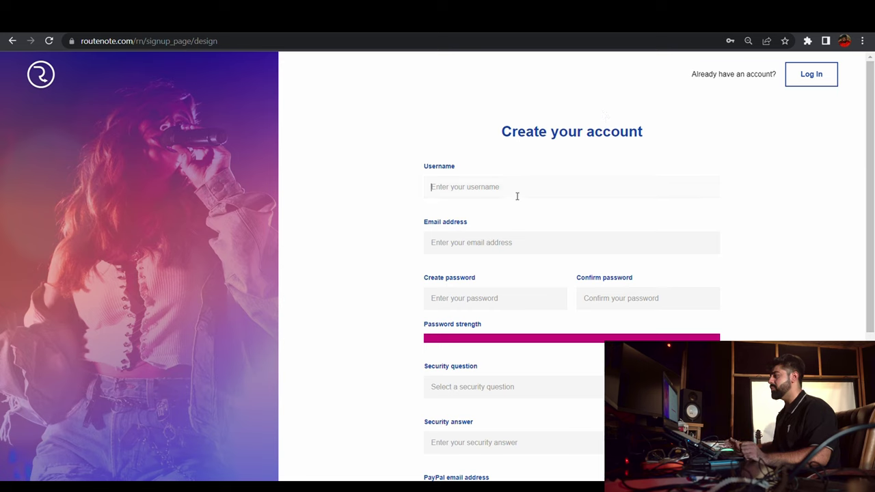
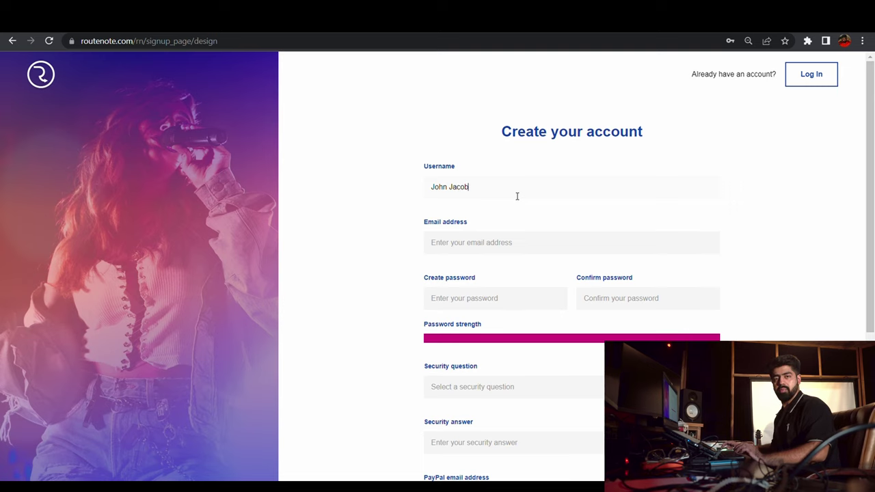
Step: Enter the account password and the matching confirmation password
left_click(496, 295)
type("xxxxxxxxxxx")
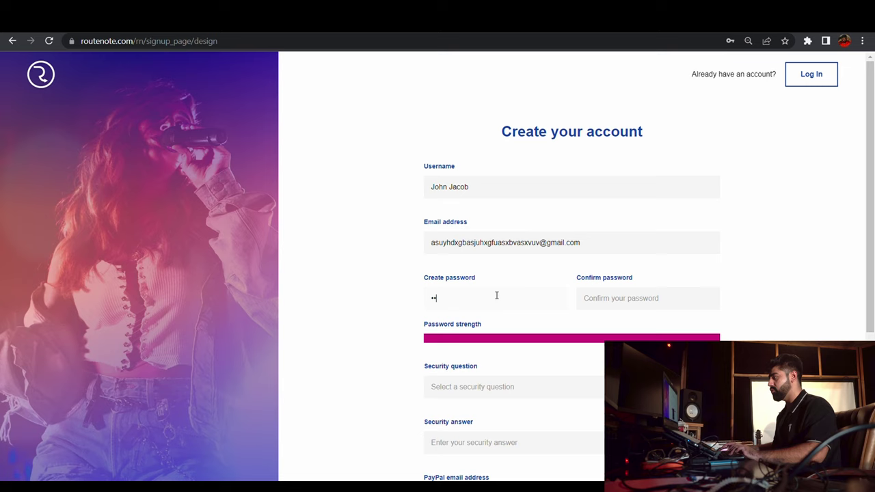
type("xxxx")
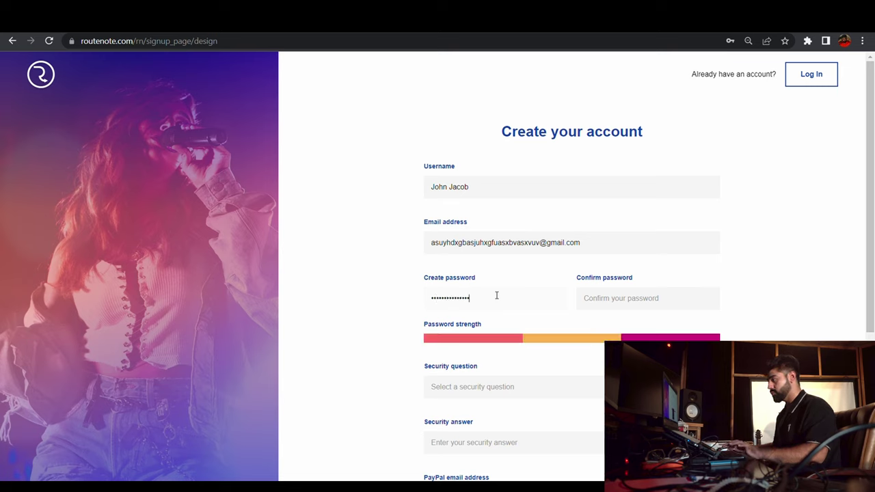
left_click(652, 299)
type("xxxxxxxxxxxxxxx")
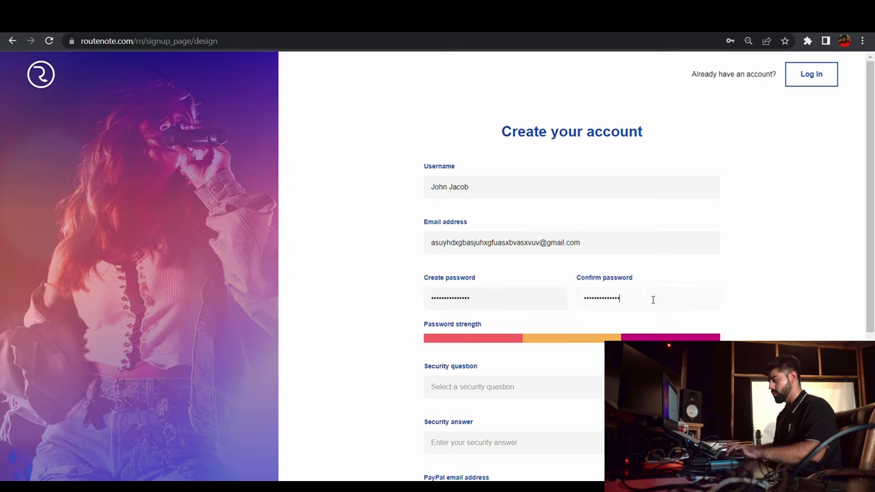
key("ctrl+f")
left_click(542, 389)
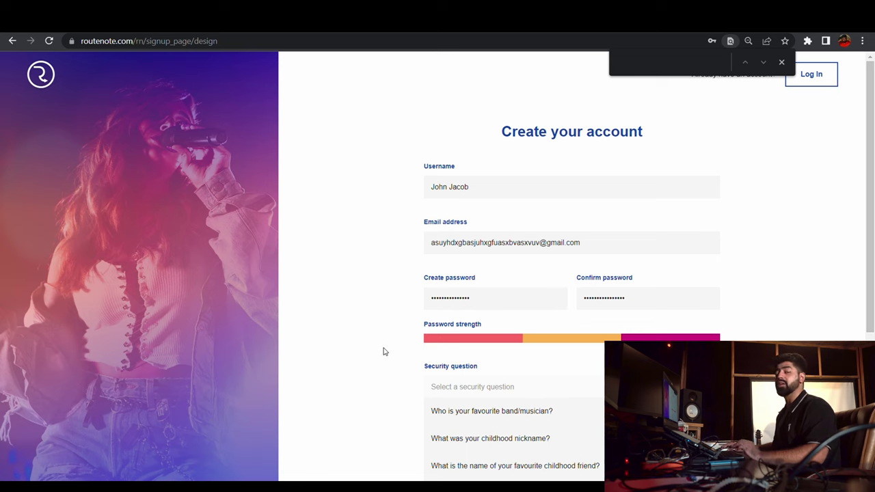
Step: Select 'Who is your favourite band/musician?' as the security question and enter its answer
scroll(384, 351, "down", 2)
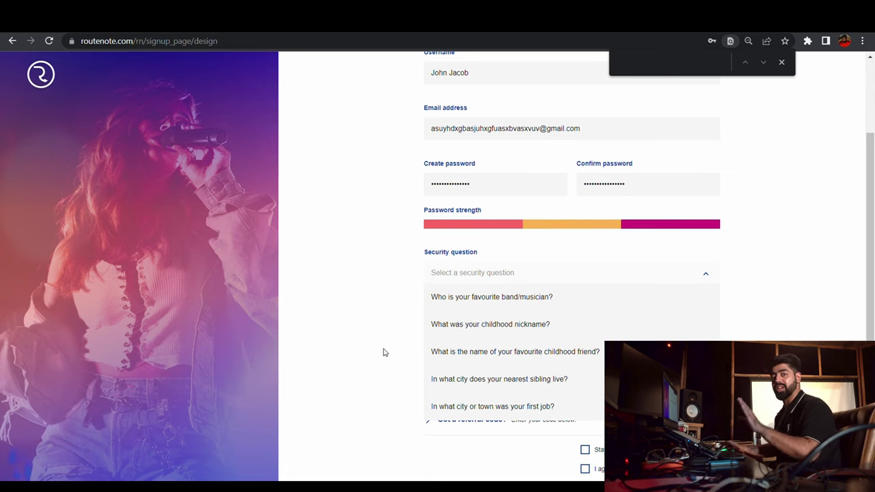
left_click(554, 302)
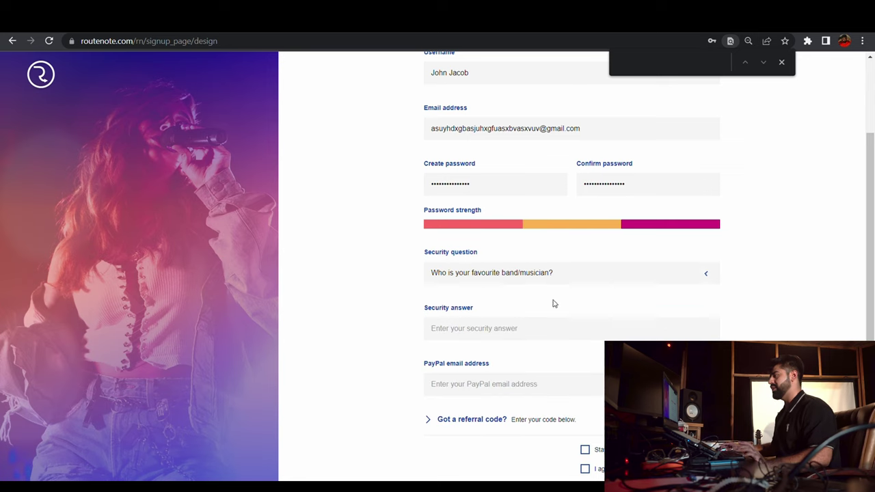
left_click(519, 340)
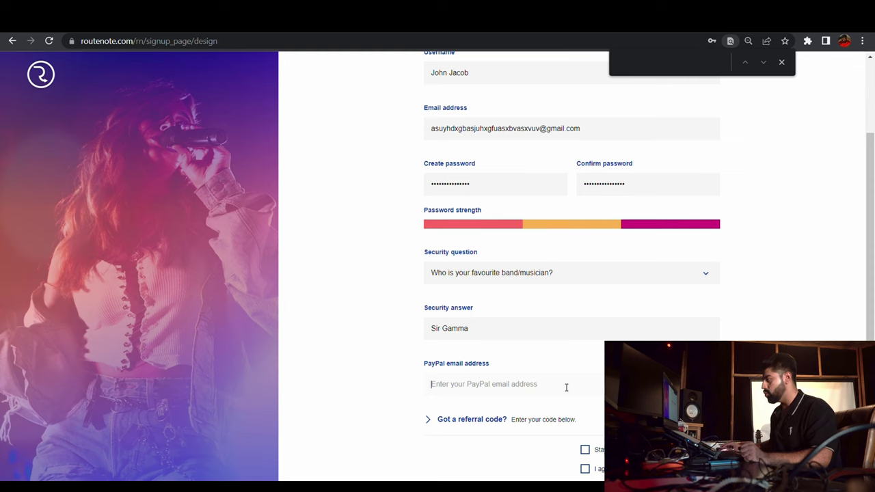
left_click(430, 423)
Step: Tick 'Stay up to date with RouteNote news' and 'I agree to RouteNote's Terms & Conditions'
scroll(429, 424, "down", 3)
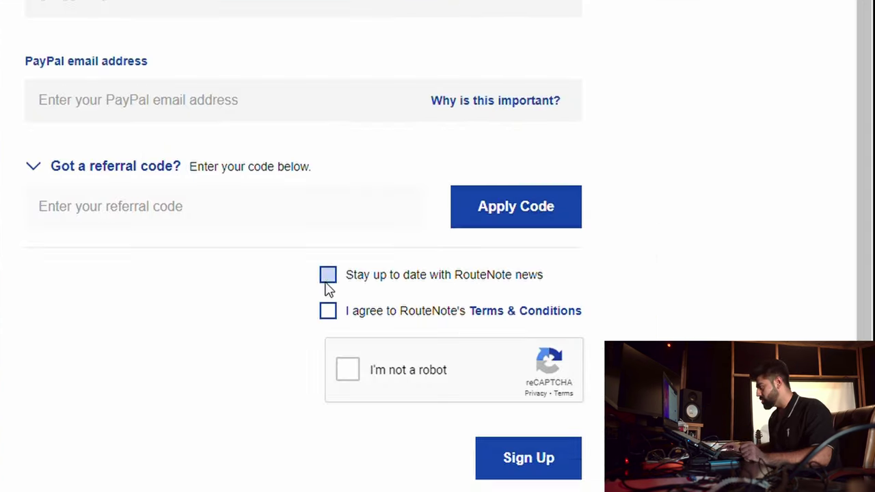
left_click(584, 365)
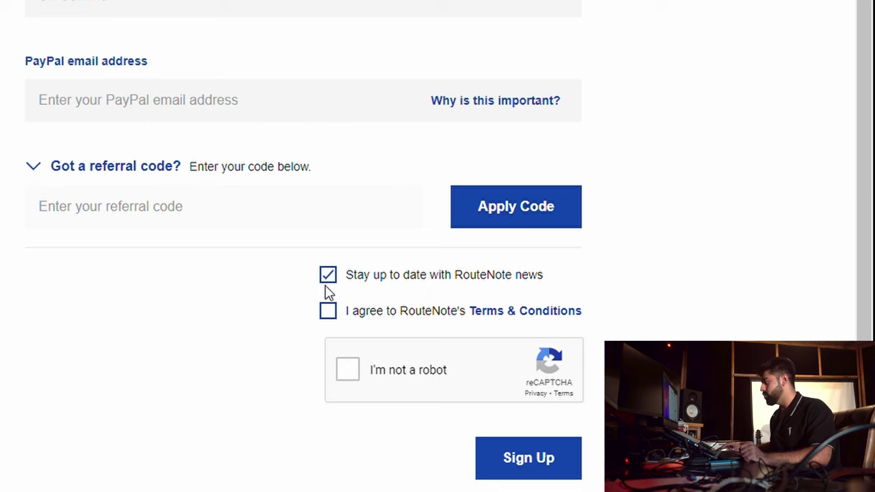
left_click(329, 313)
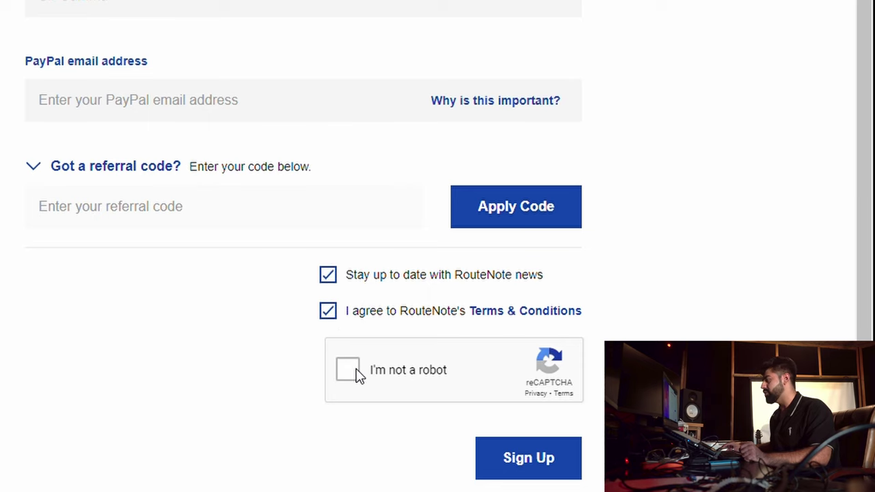
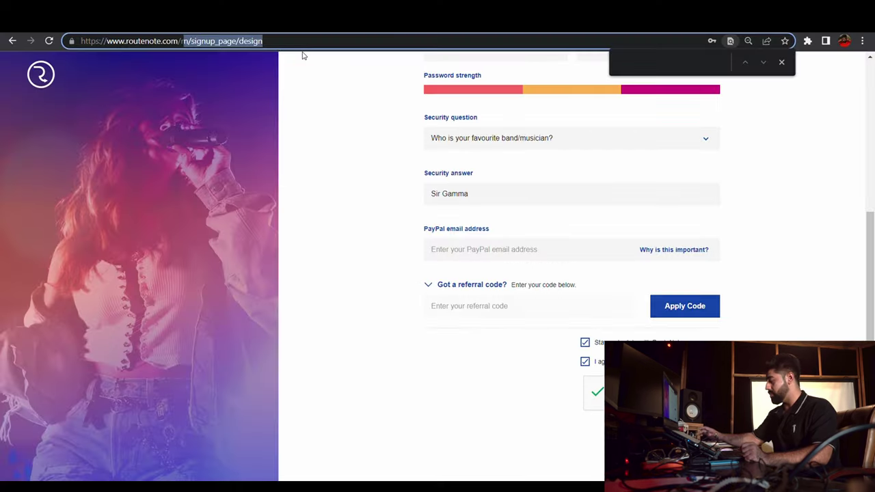
Step: Go to the RouteNote homepage at routenote.com, leaving the sign-up form
key("Return")
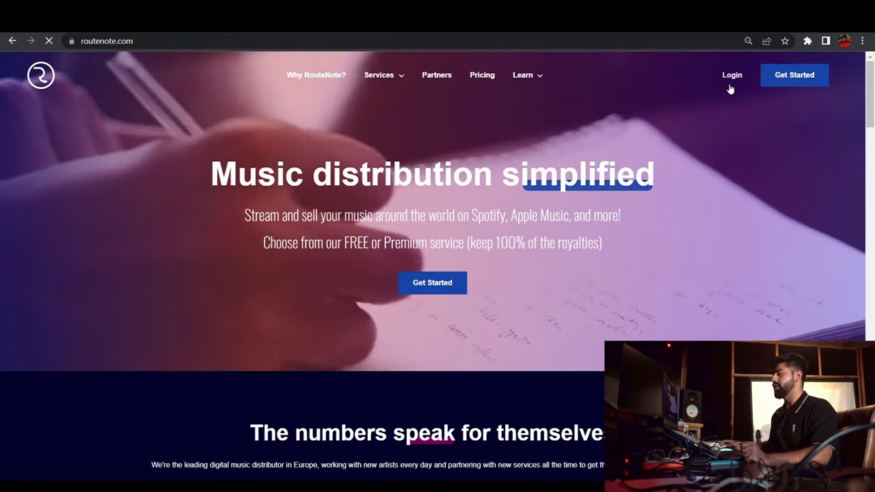
Step: Log in and start a new release from Distribution > Create New Release
left_click(730, 86)
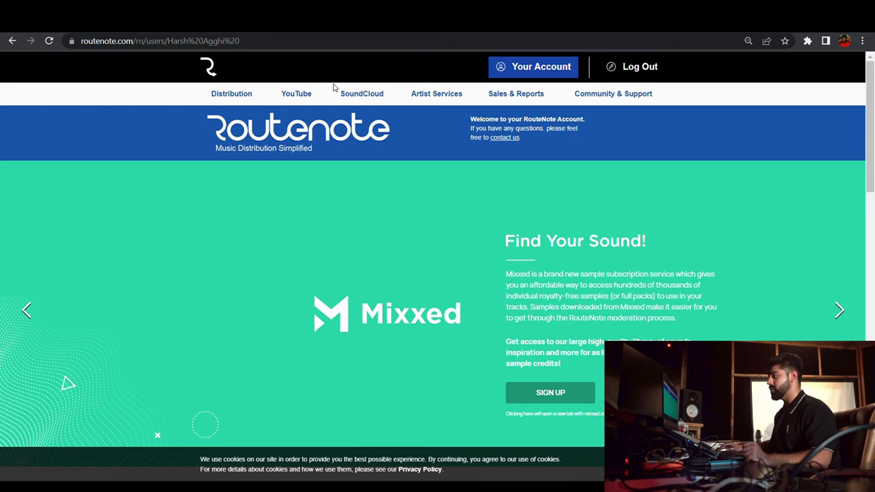
mouse_move(246, 97)
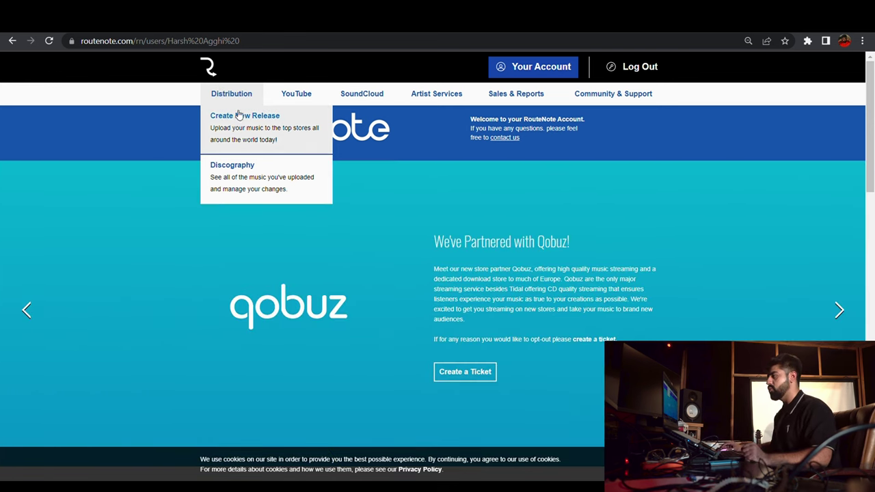
left_click(303, 166)
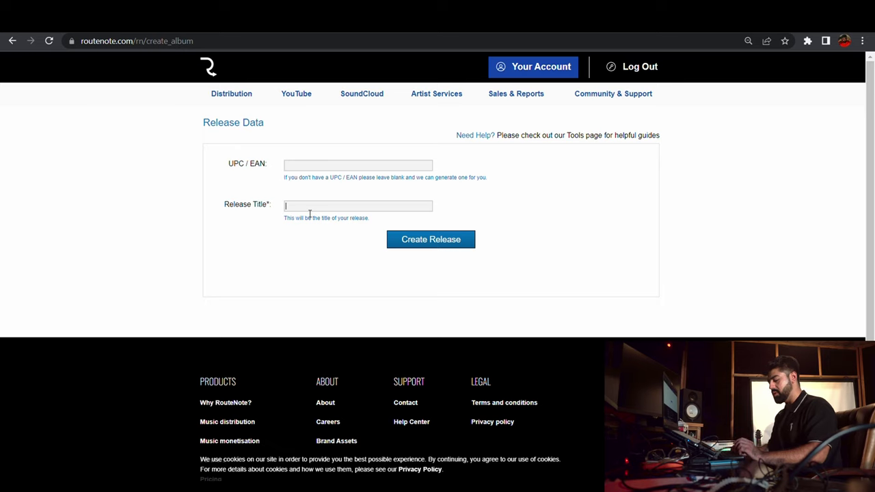
Step: Create the release titled 'Pehli Barsaat' and bring up its Album Details form
type("Pehli Baarish")
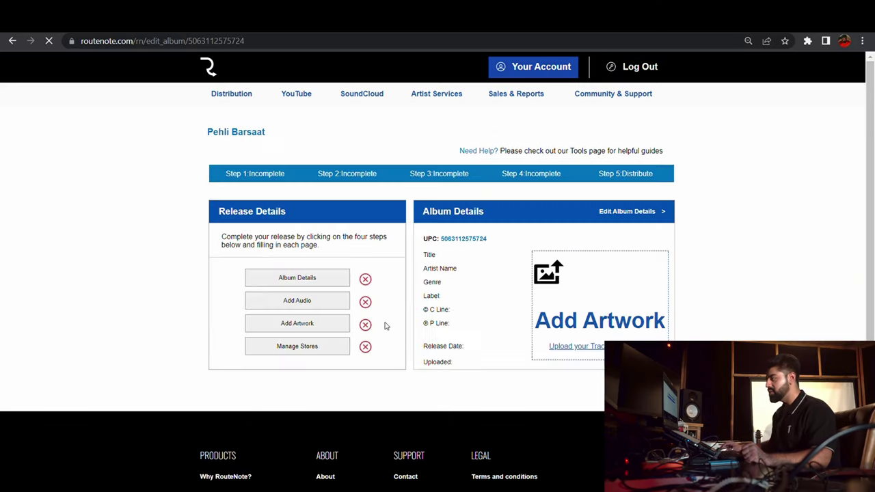
left_click(262, 280)
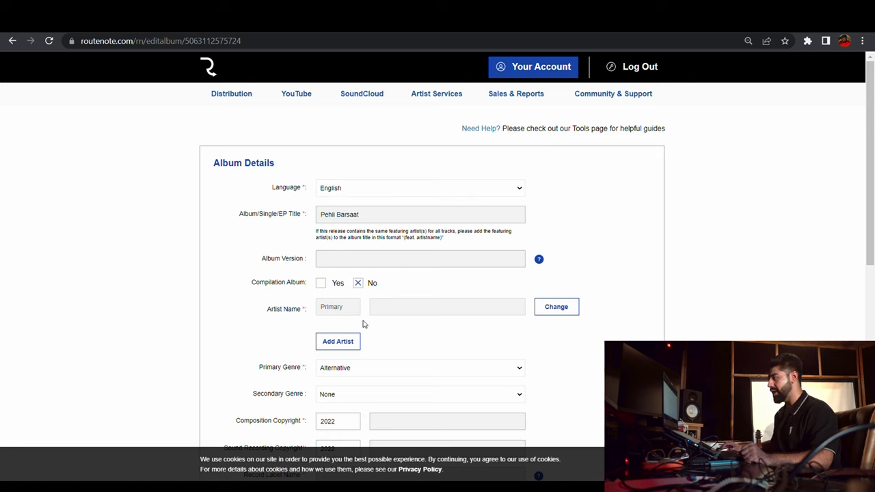
Step: Set the language to Hindi and add the main artist, linked to their Spotify profile
left_click(374, 217)
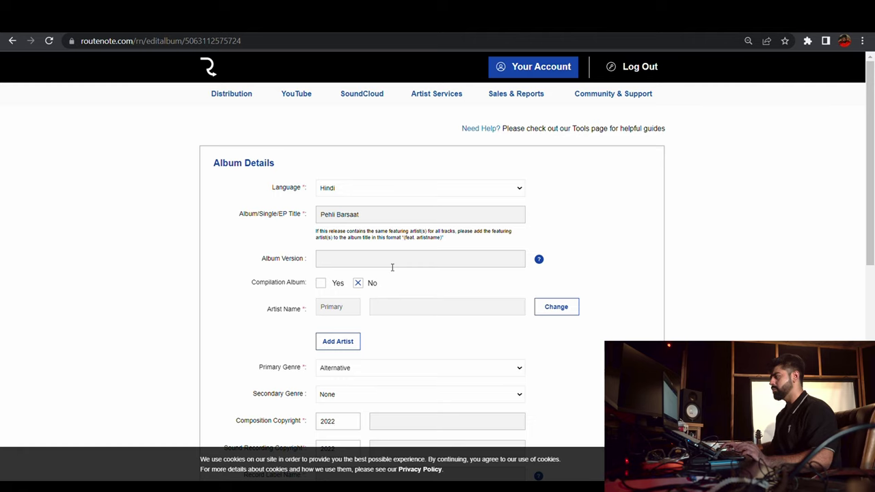
left_click(538, 260)
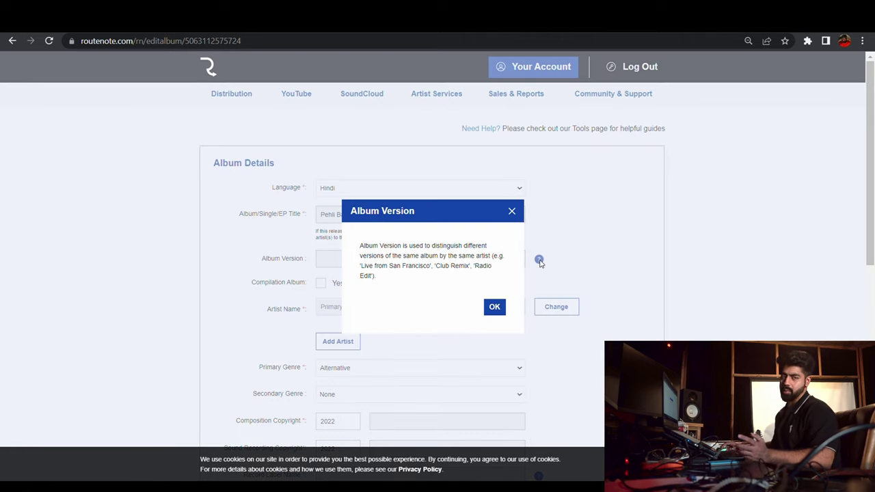
left_click(490, 307)
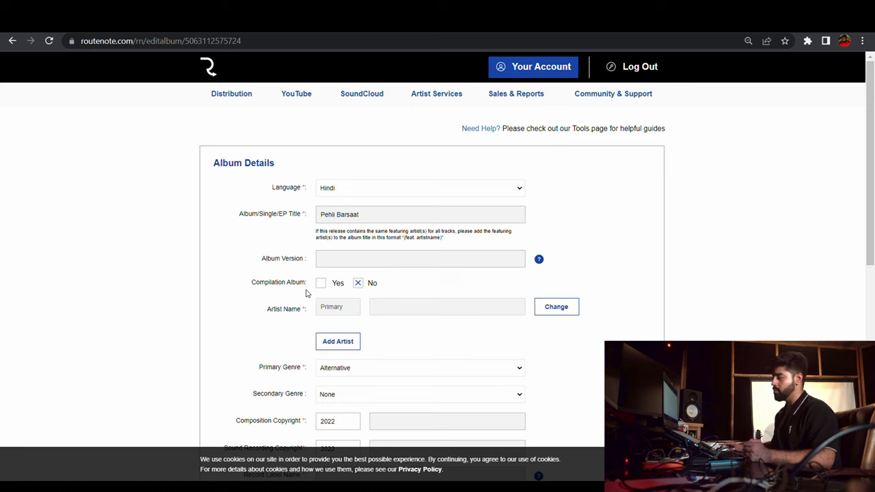
left_click(408, 312)
left_click(439, 346)
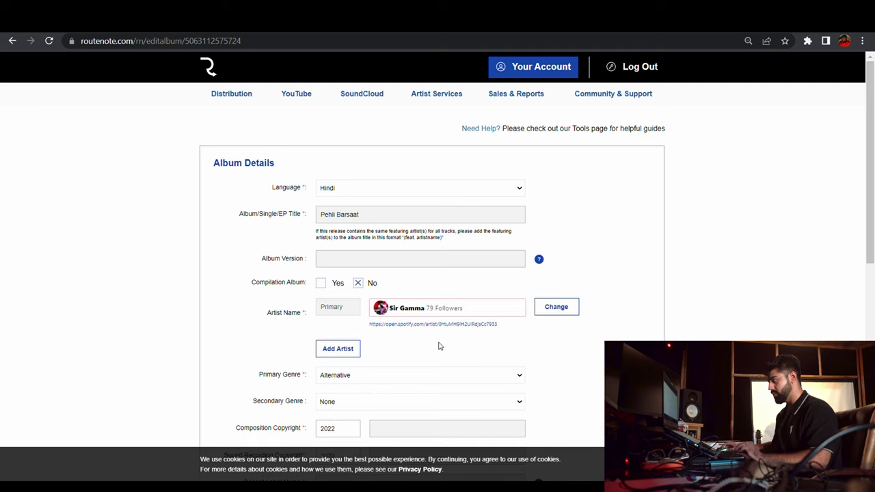
Step: Add a second primary artist by pasting in their name
left_click(338, 349)
left_click(410, 350)
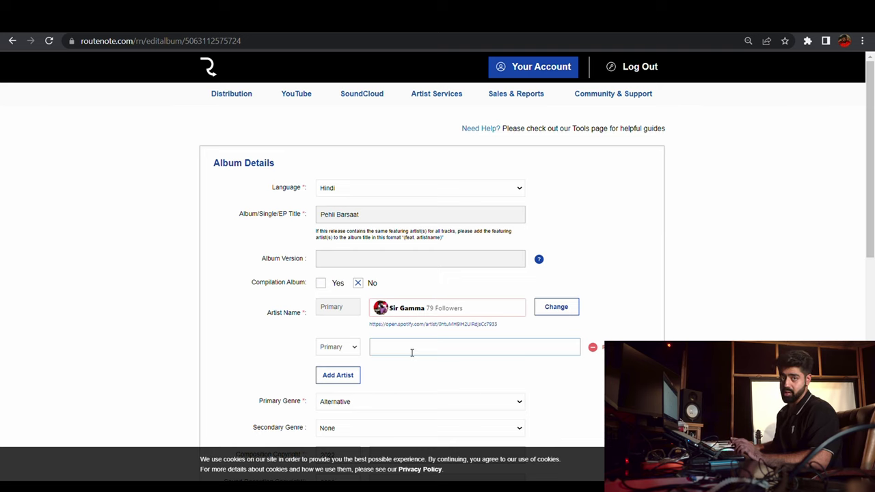
type("Shatakshi Bhargava")
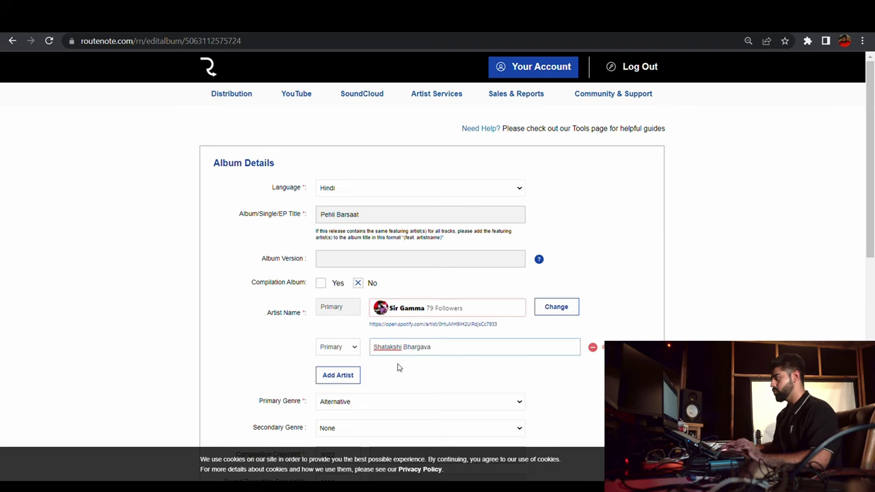
scroll(402, 368, "down", 2)
left_click(584, 276)
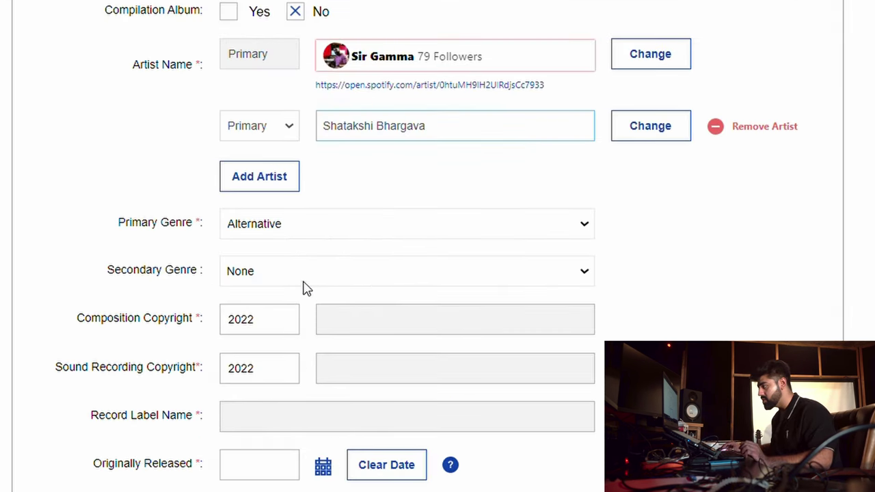
Step: Set Primary Genre to Pop and Secondary Genre to Electronic
key("p")
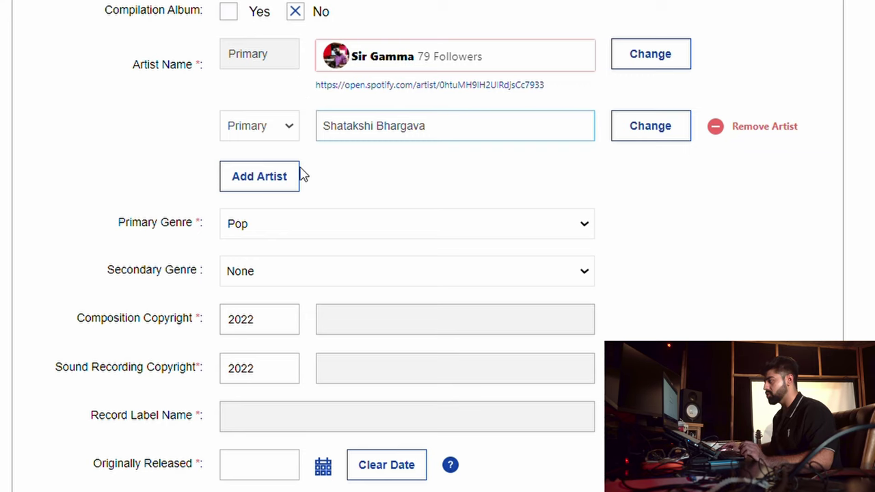
key("Tab")
key("e")
scroll(273, 178, "down", 2)
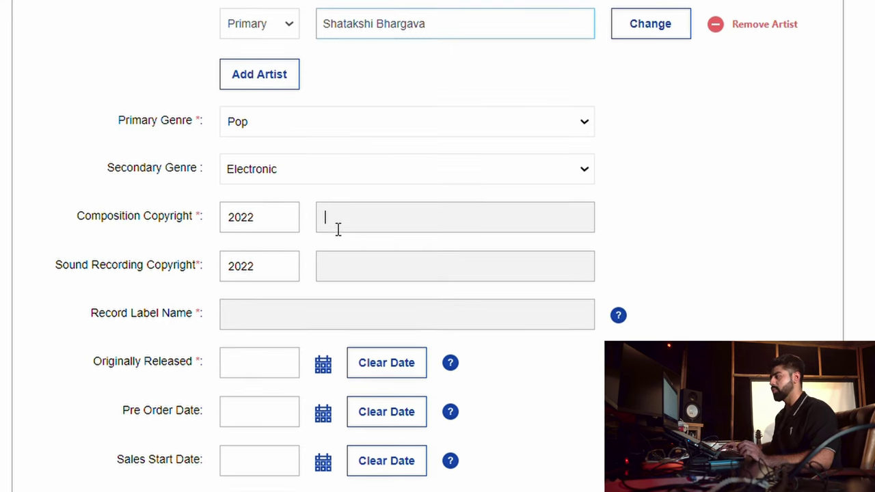
Step: Enter the main artist's name as both composition and sound recording copyright owner
left_click(338, 230)
key("Tab")
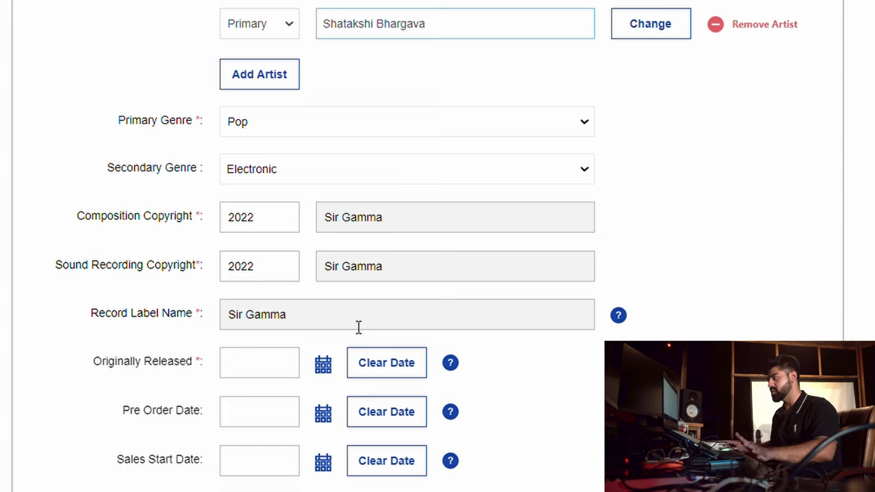
scroll(244, 211, "down", 3)
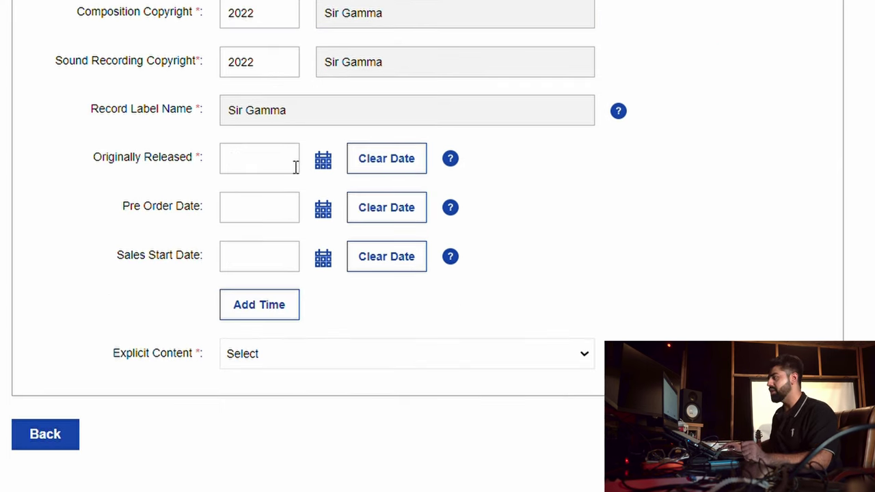
Step: Set Originally Released 2022/07/01, Pre Order 2022/06/28, Sales Start 2022/07/01, and add a time row
left_click(324, 163)
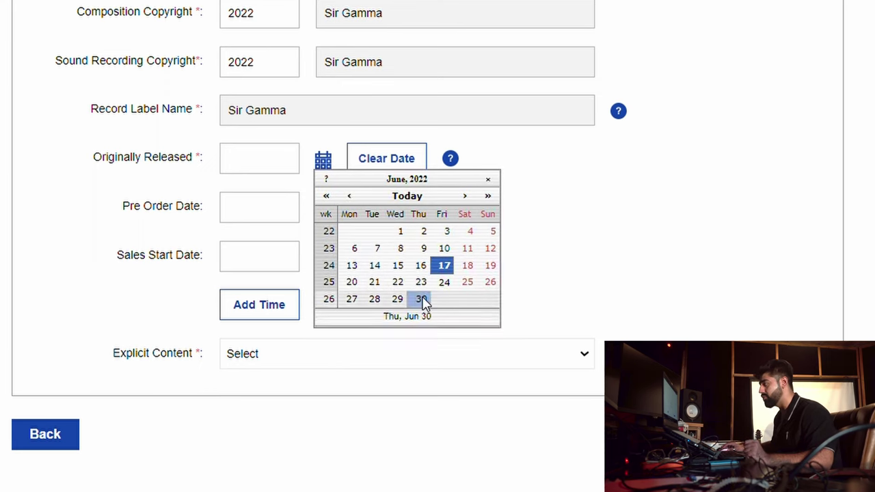
left_click(486, 196)
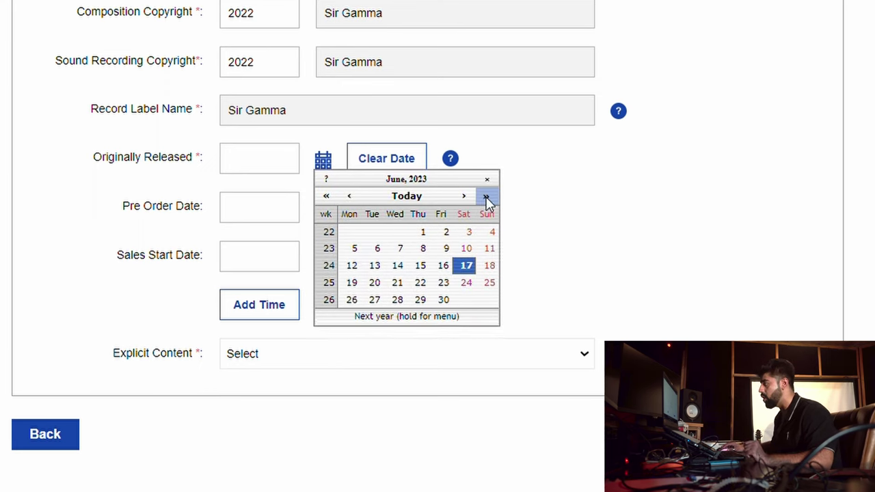
left_click(445, 232)
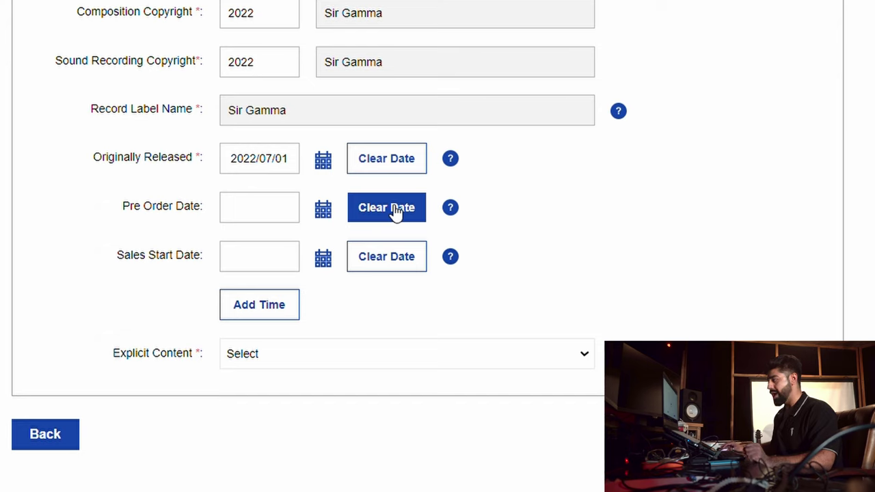
left_click(323, 212)
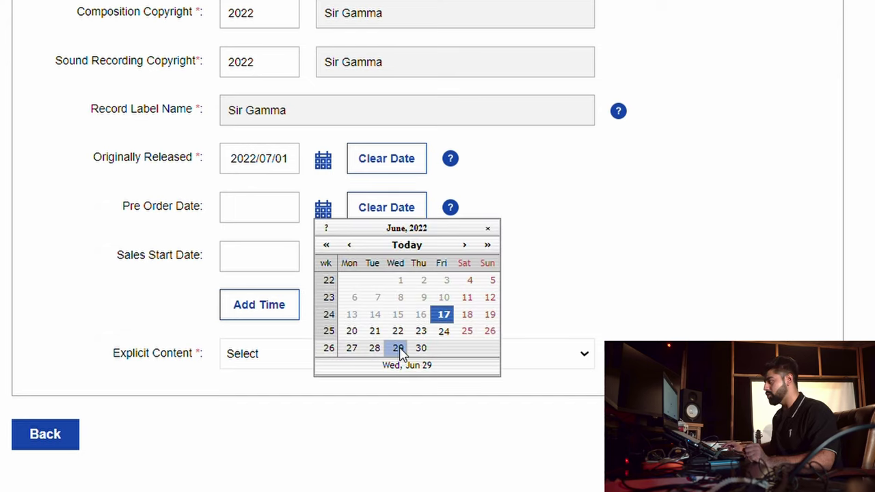
left_click(375, 348)
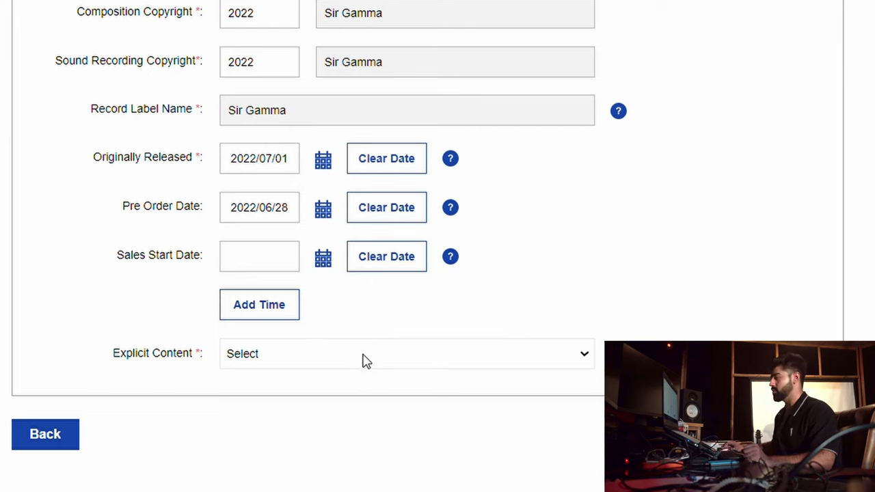
left_click(323, 259)
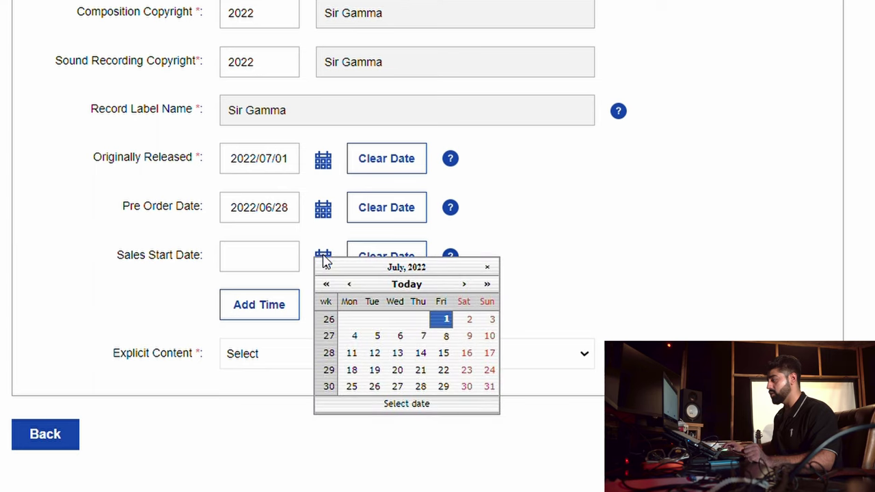
left_click(445, 327)
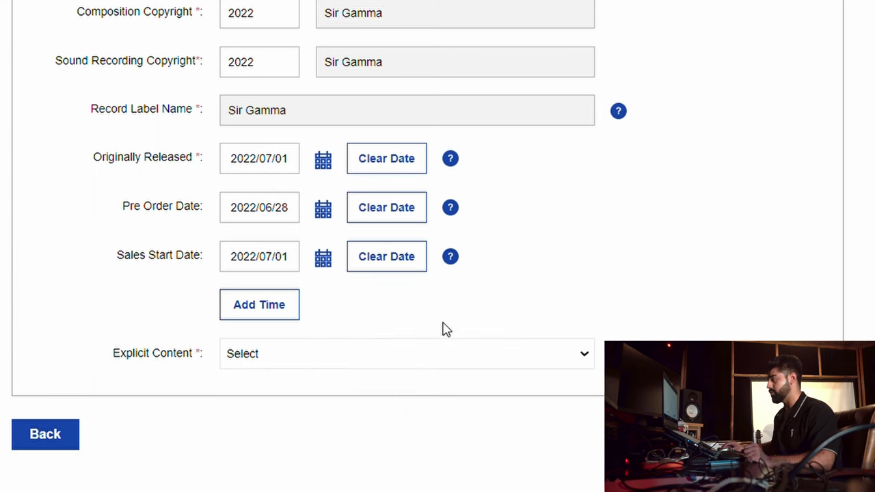
left_click(276, 311)
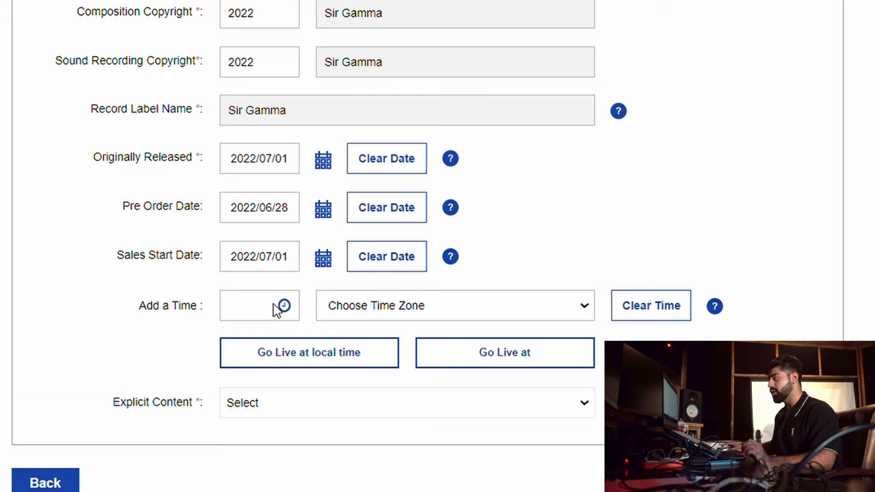
Step: Set go-live to 08:00 AM GMT +5:30, mark Not Explicit, and save the album details
left_click(276, 309)
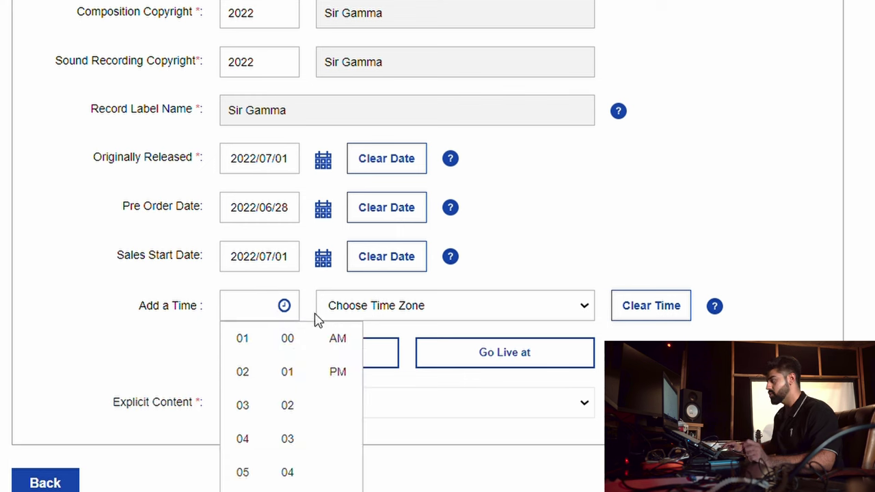
scroll(245, 375, "down", 3)
scroll(260, 422, "down", 3)
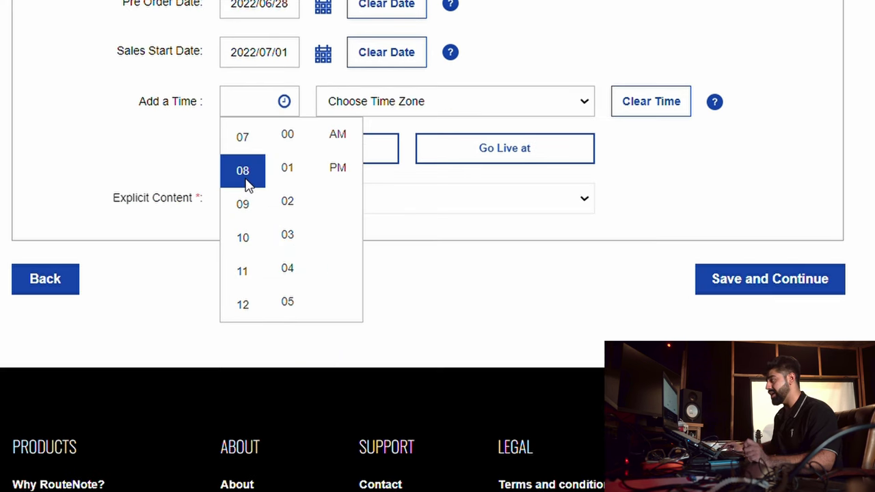
left_click(245, 177)
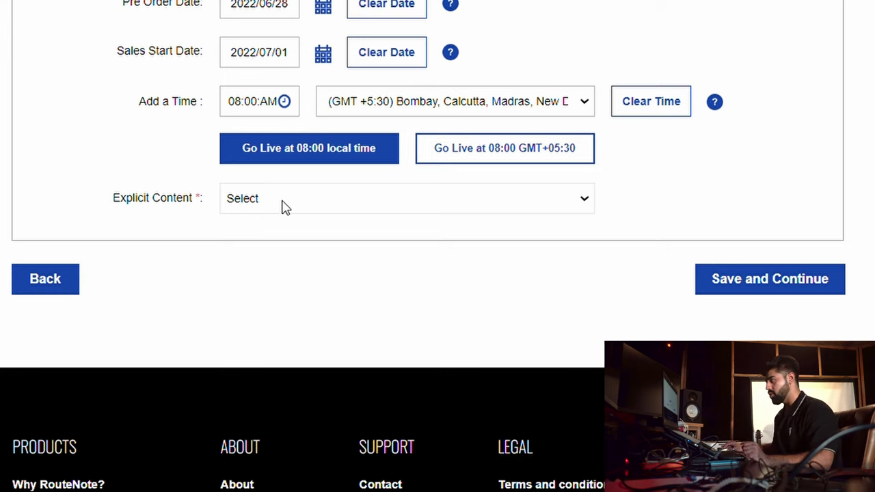
left_click(304, 240)
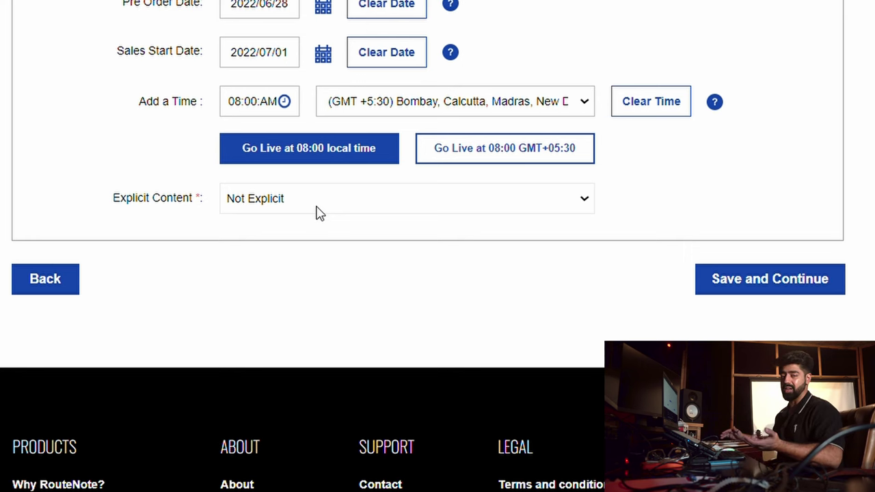
left_click(759, 274)
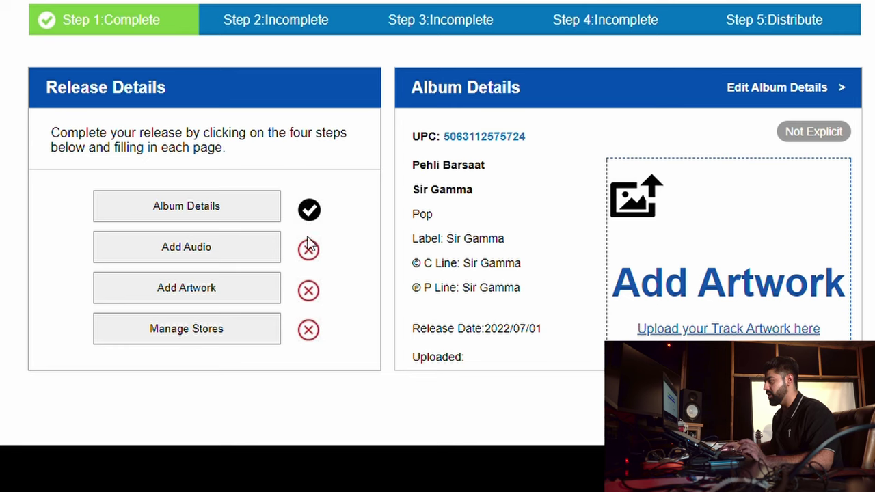
Step: Move to the Add Audio step of the Pehli Barsaat release
left_click(246, 256)
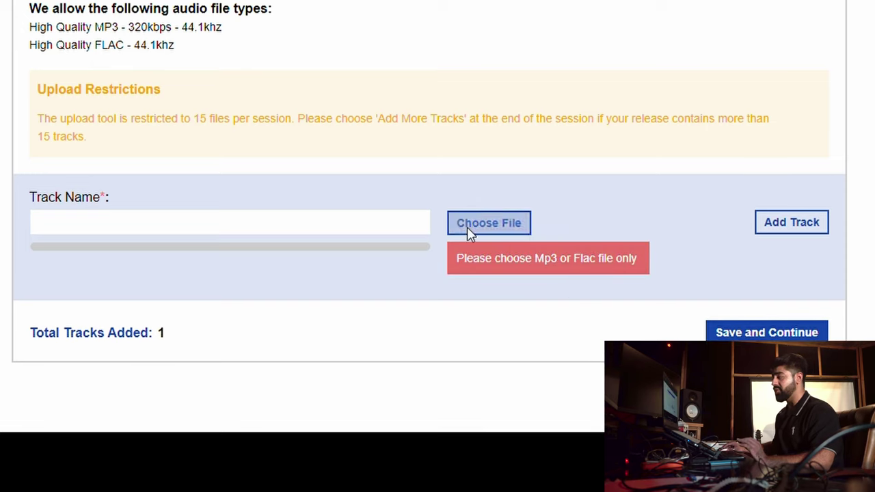
Step: Upload the 2.49 MB MP3 to 100%, keeping the total at one track
left_click(470, 226)
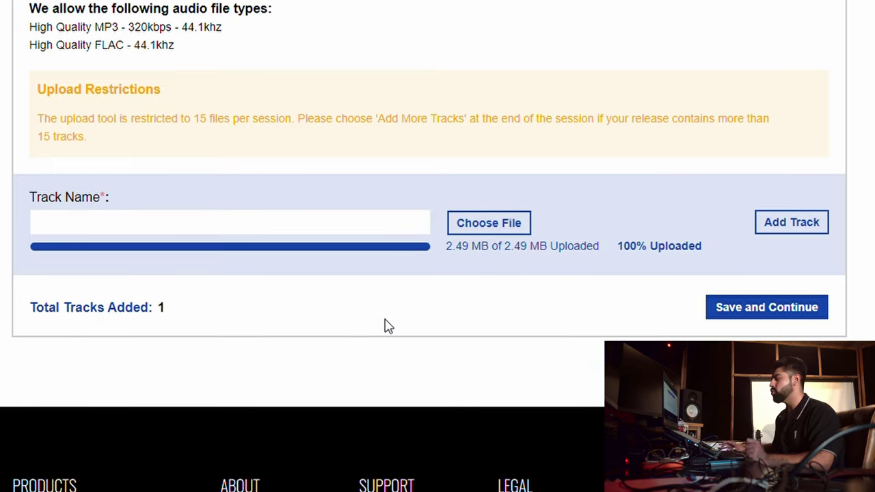
left_click_drag(660, 248, 595, 230)
left_click(595, 231)
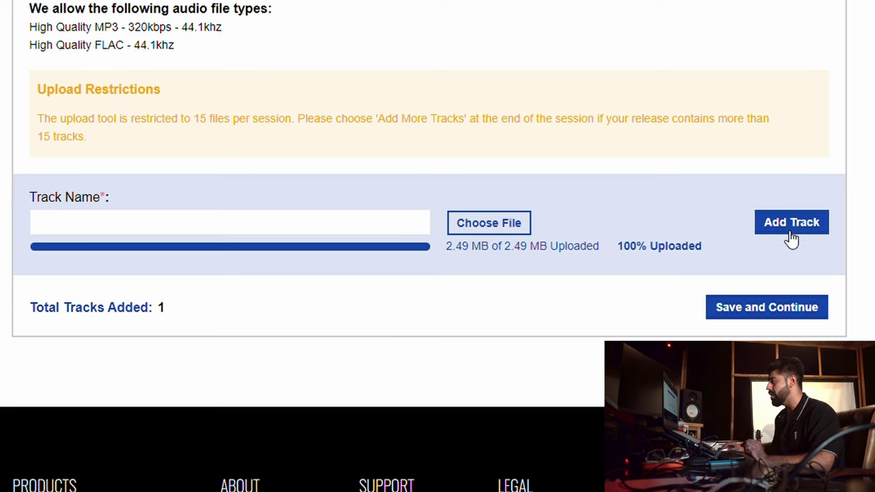
left_click(787, 231)
left_click(770, 326)
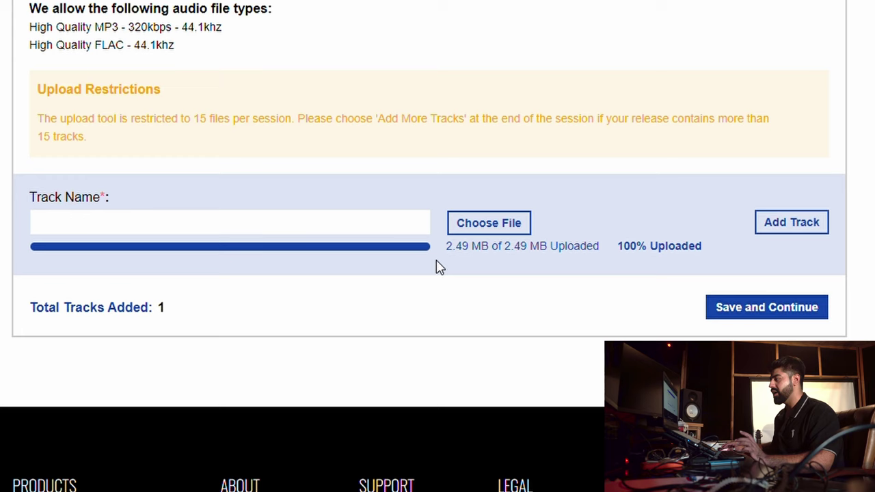